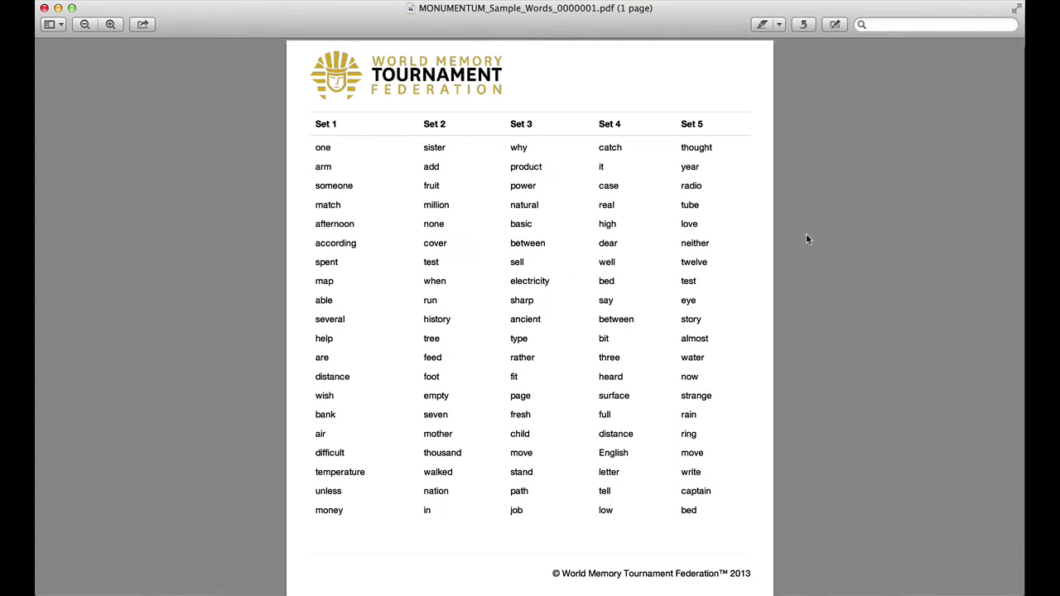
Switch to the web browser and open the Monumentum Generator page of the World Memory Tournament Federation site
key("super+Tab")
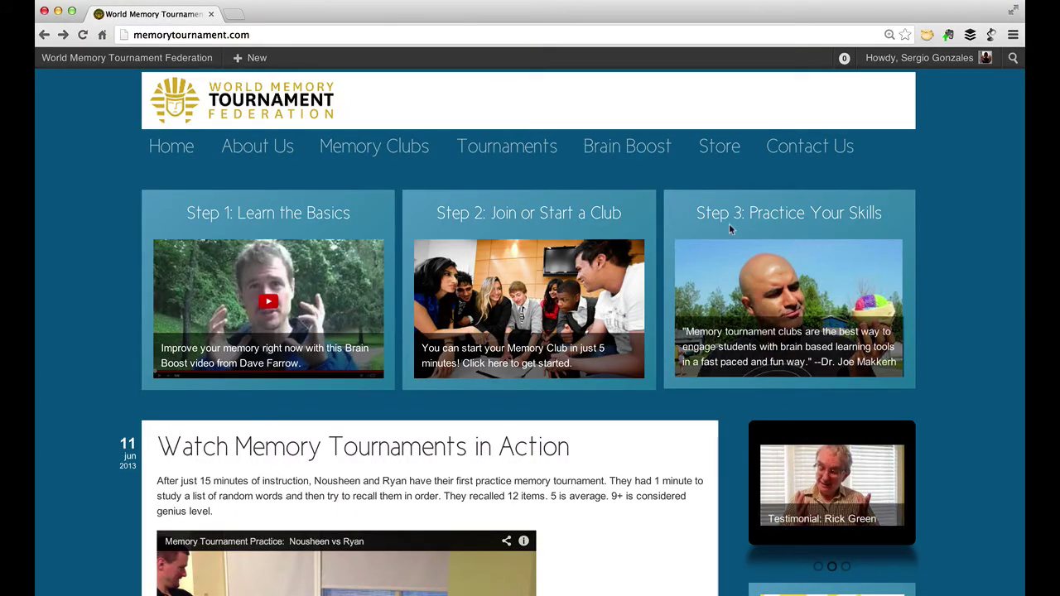
mouse_move(621, 147)
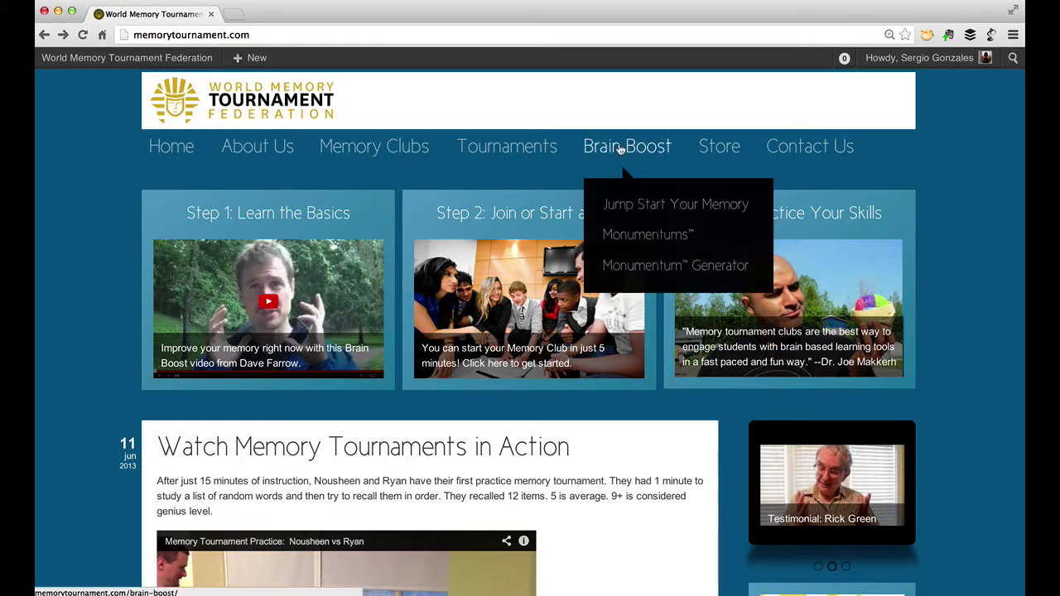
left_click(720, 267)
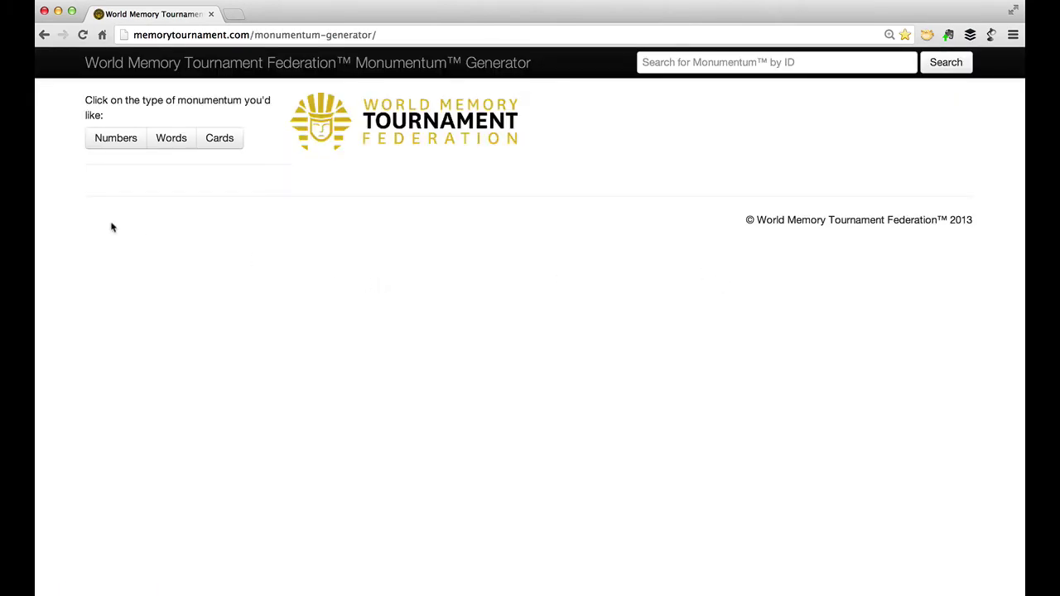
Generate a sample Monumentum of each type in turn: Numbers, Words and Cards
left_click(122, 142)
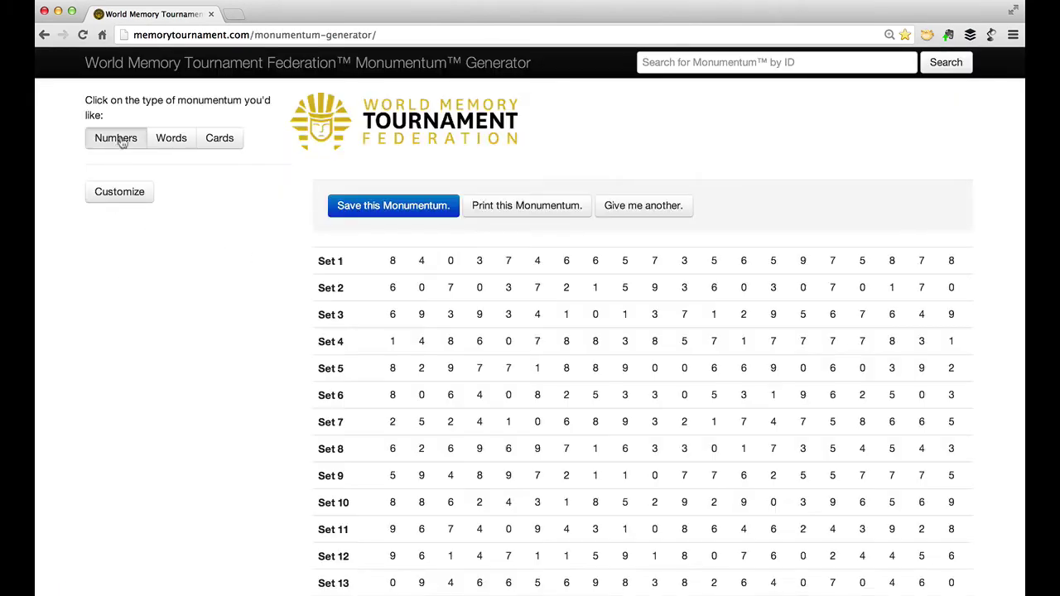
left_click(179, 146)
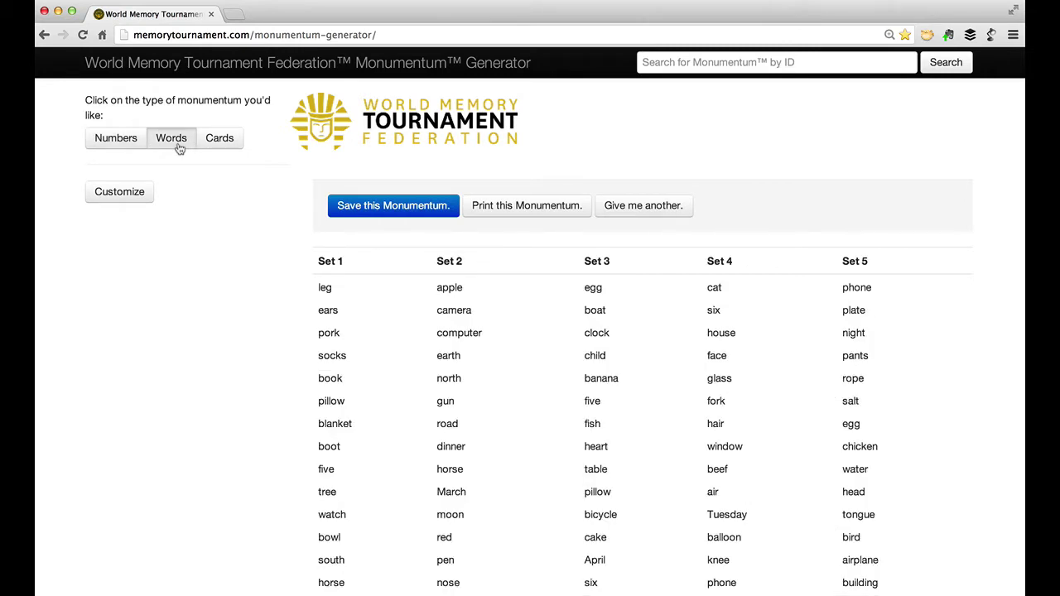
left_click(227, 145)
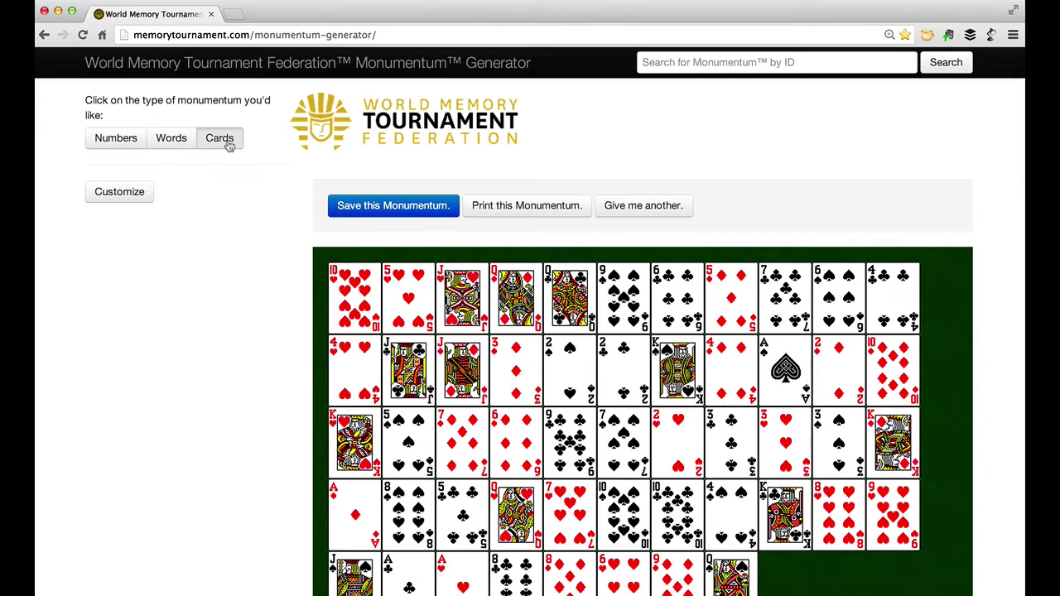
Generate a Words Monumentum and replace it with a fresh random one four times
left_click(171, 142)
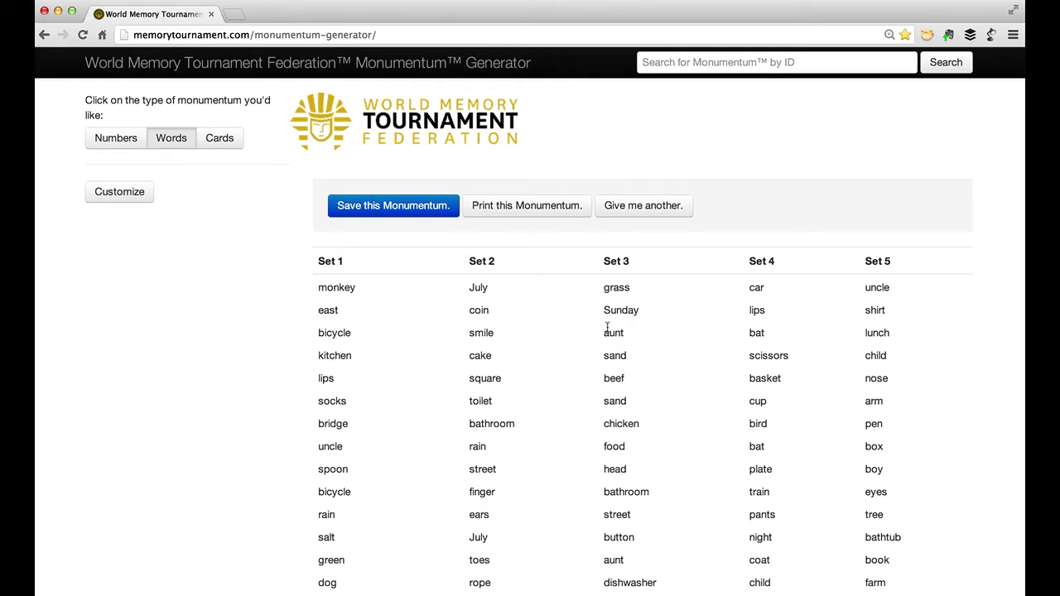
left_click(658, 214)
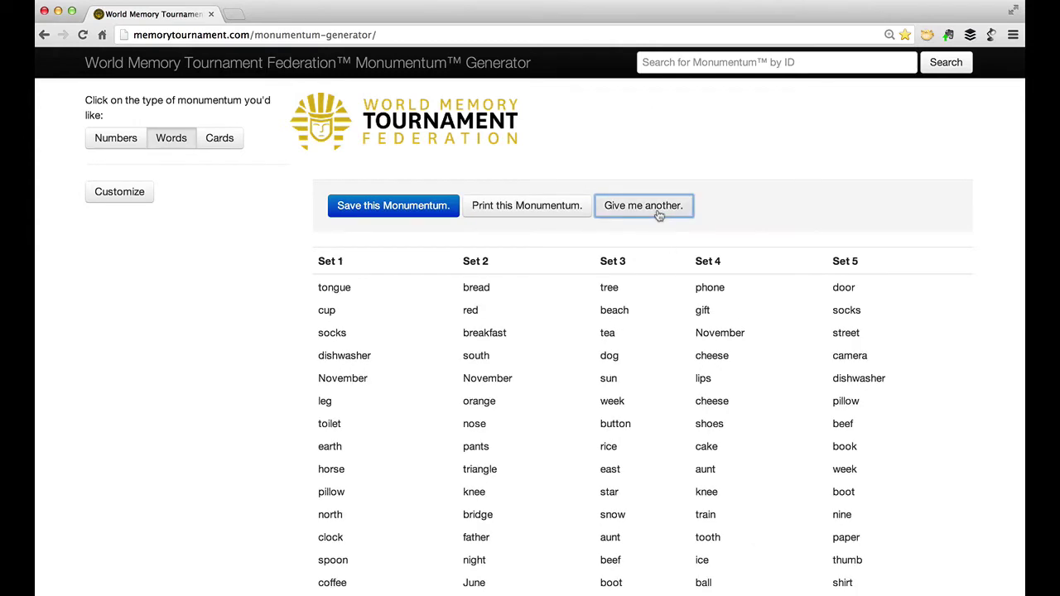
left_click(658, 213)
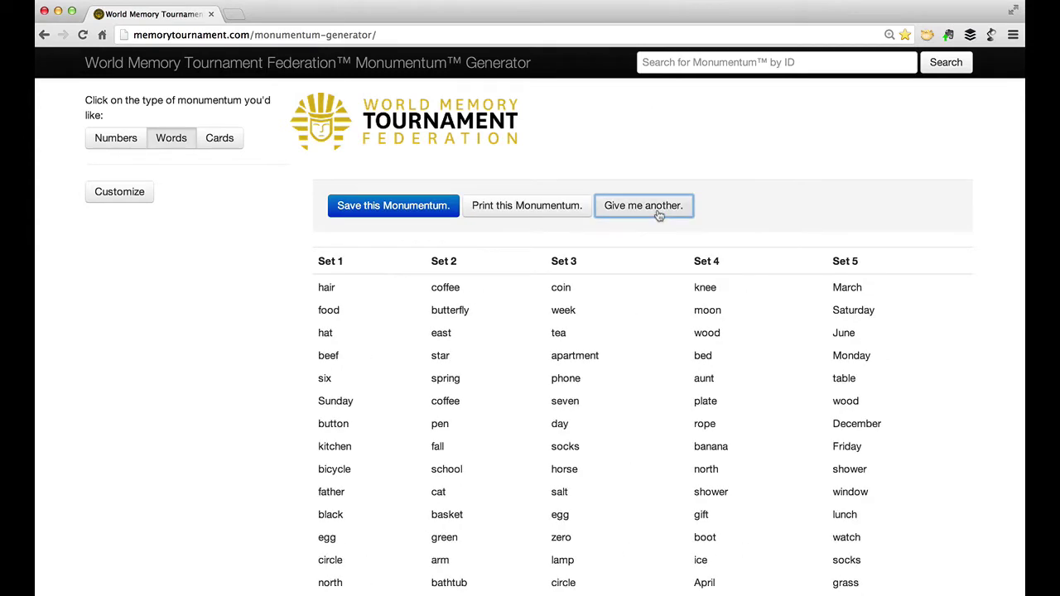
left_click(658, 214)
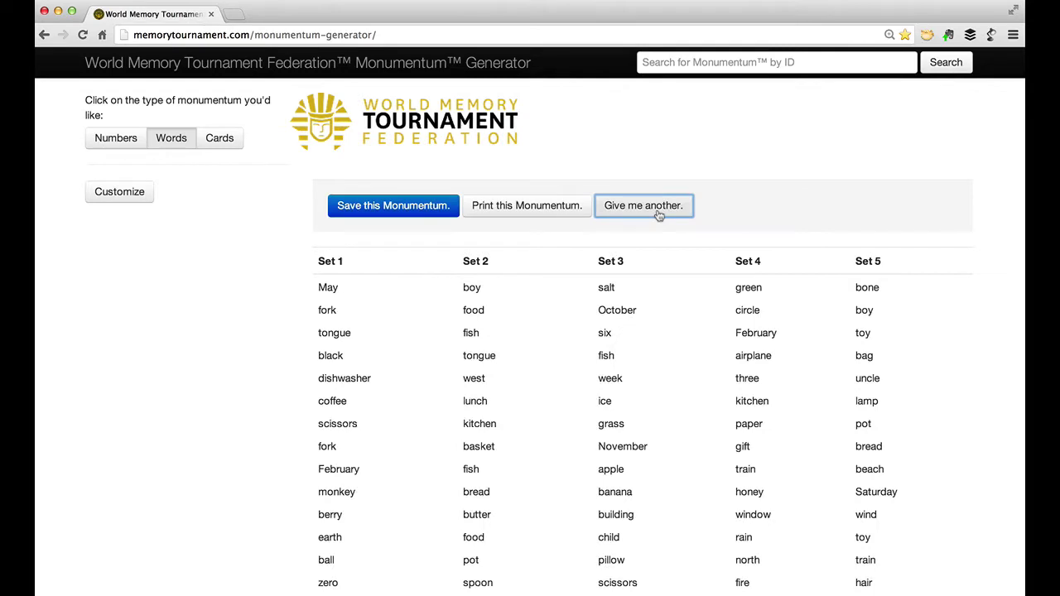
left_click(658, 213)
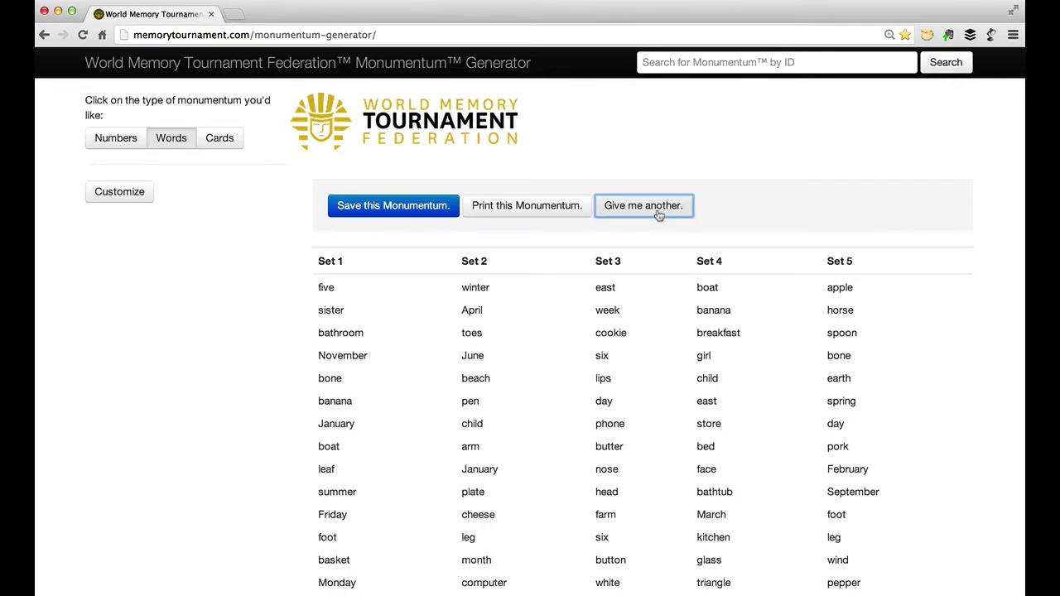
Preview the printout of the current word Monumentum without printing it, and save the Monumentum
left_click(521, 208)
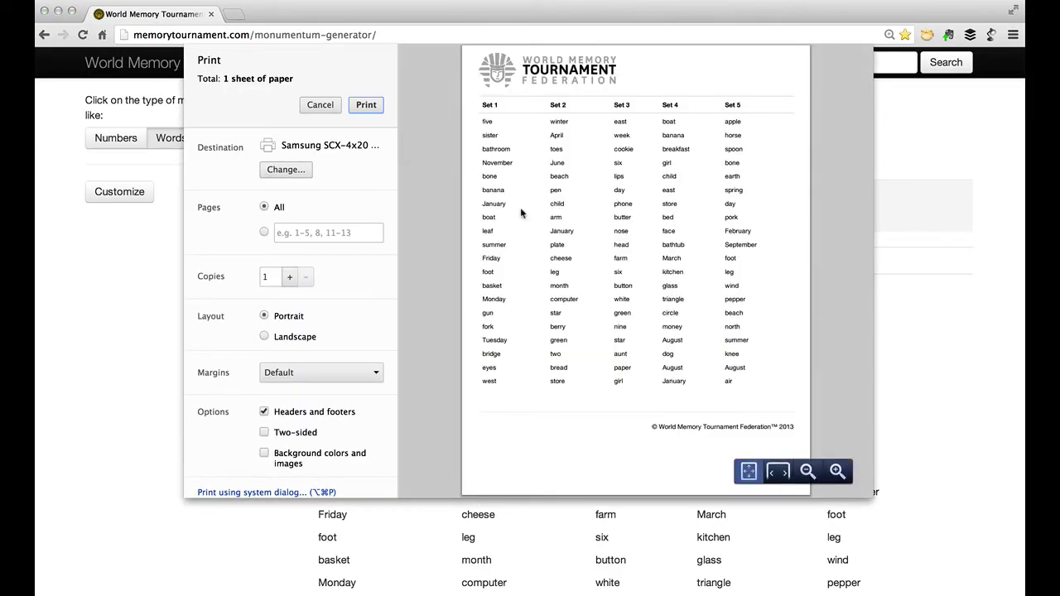
key("Escape")
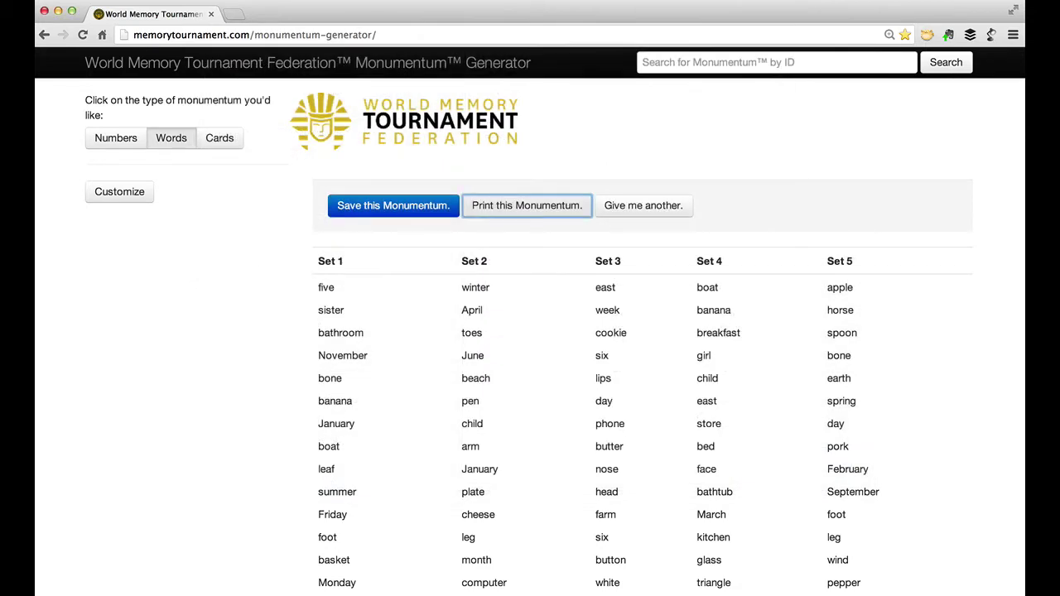
left_click(419, 213)
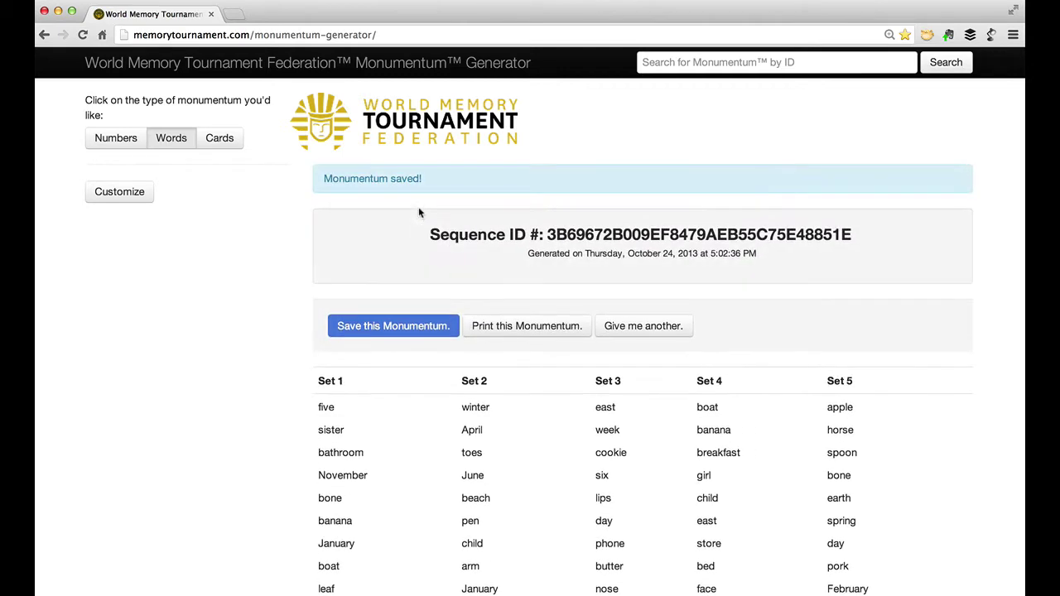
Copy the saved Monumentum's sequence ID and preview its printout without printing
double_click(570, 235)
key("super+c")
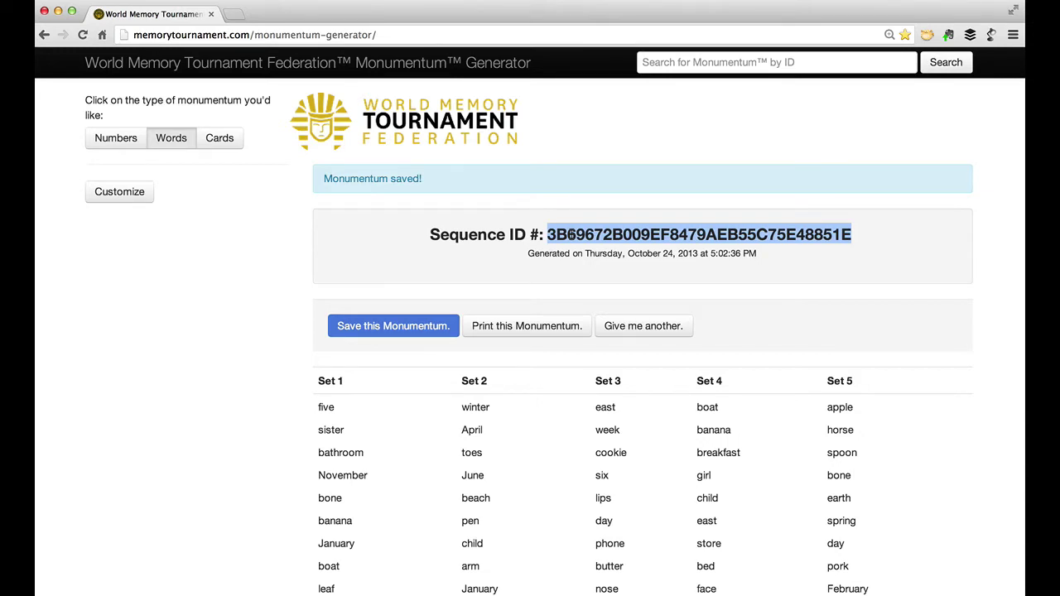
left_click(524, 328)
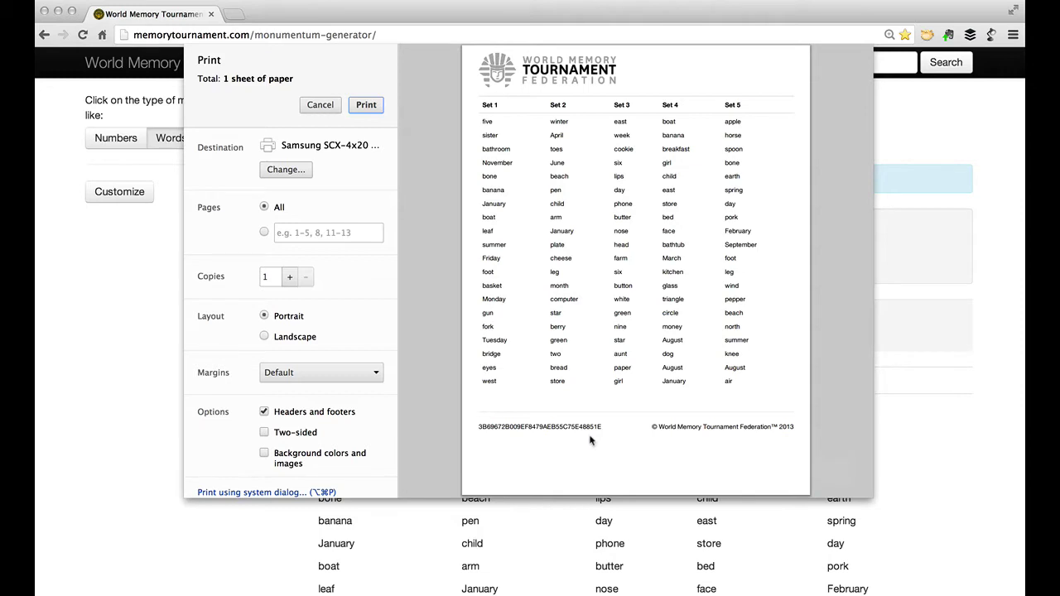
key("Escape")
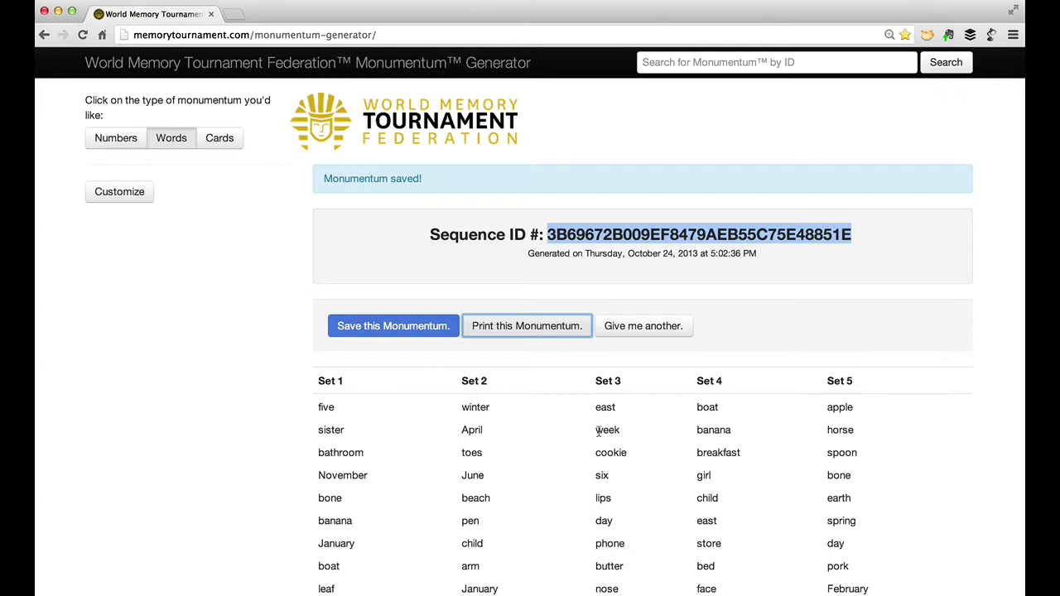
Generate three more random word Monumentums in place of the saved one
left_click(638, 325)
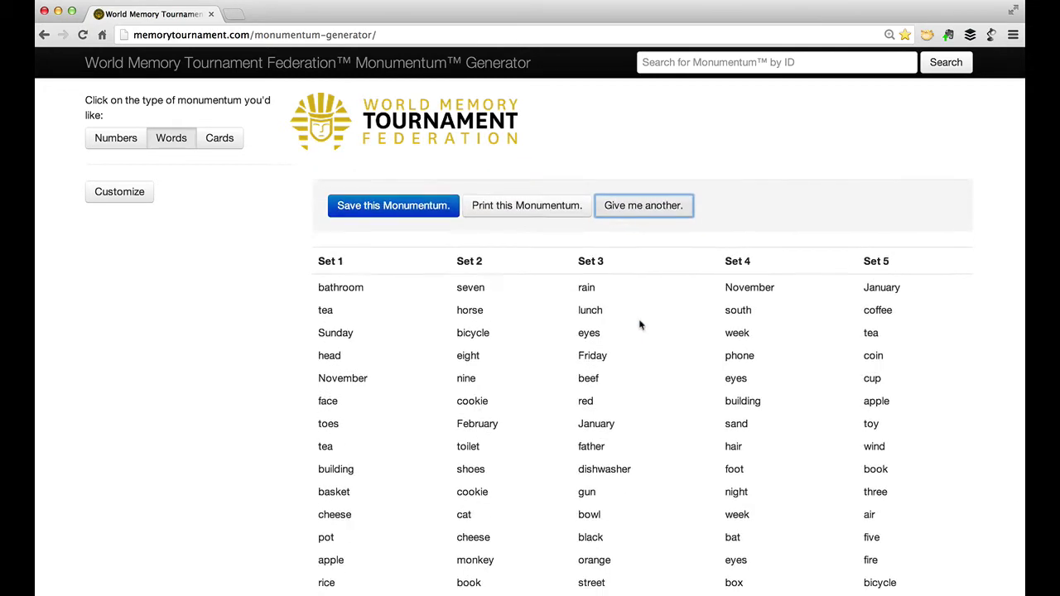
left_click(646, 212)
left_click(646, 212)
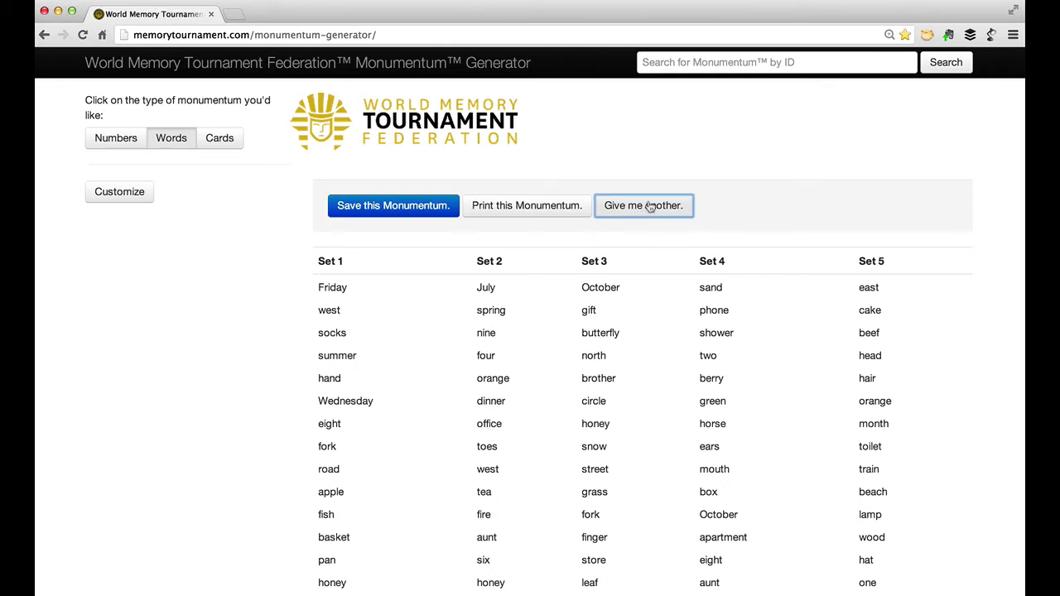
Retrieve the saved Monumentum by searching for its copied sequence ID
left_click(704, 63)
key("super+v")
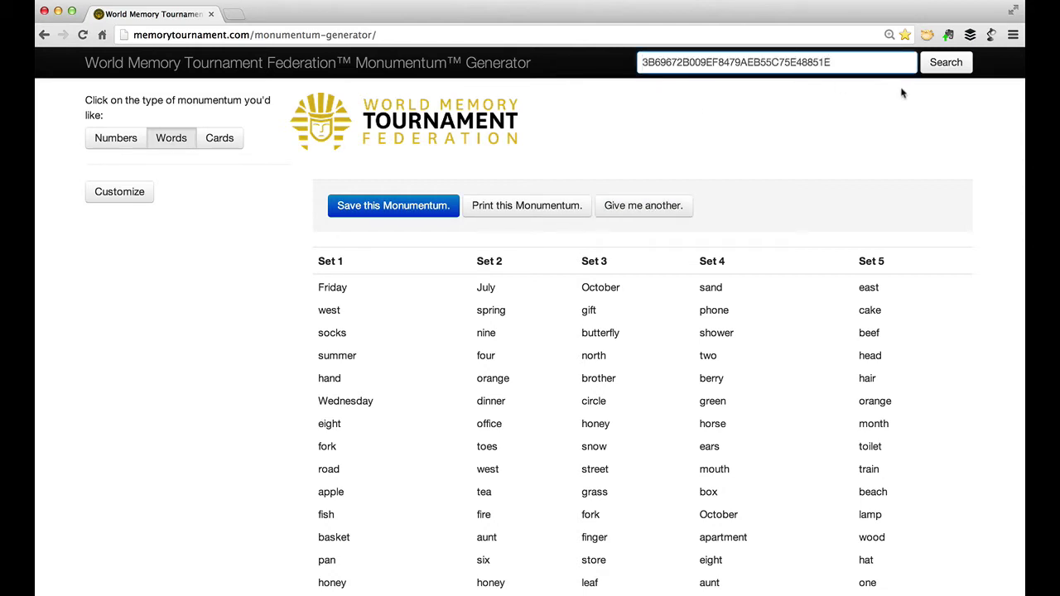
left_click(943, 73)
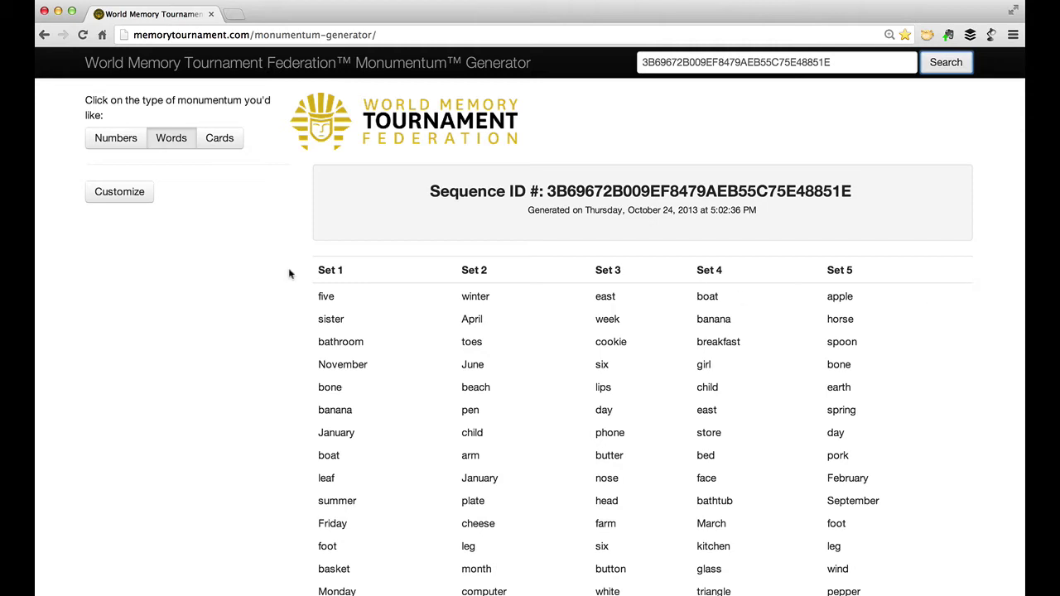
Customize the word Monumentum to 10 words per set and 3 sets
left_click(125, 204)
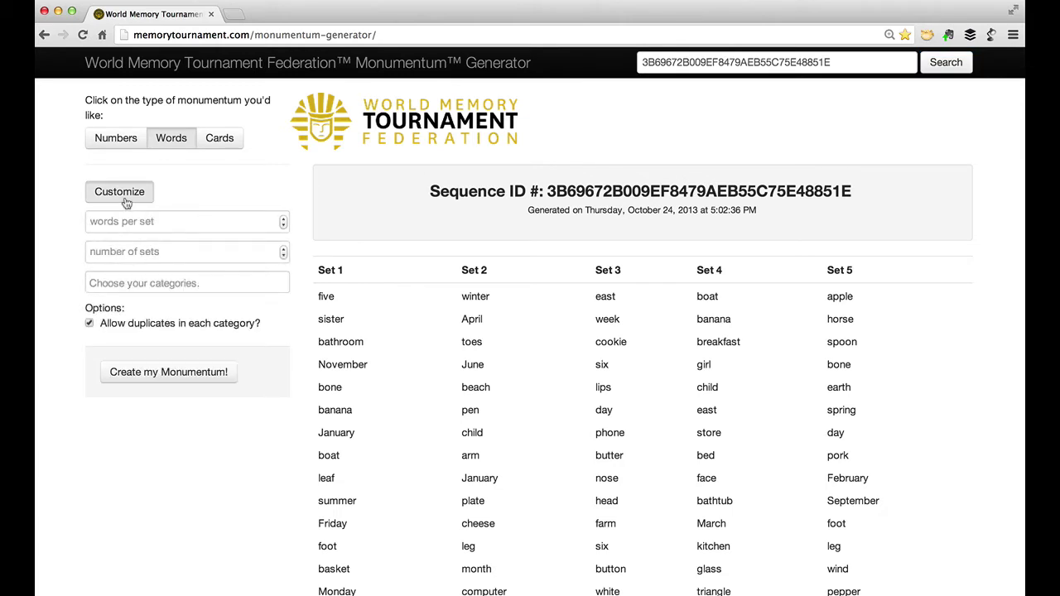
left_click(142, 220)
type("1")
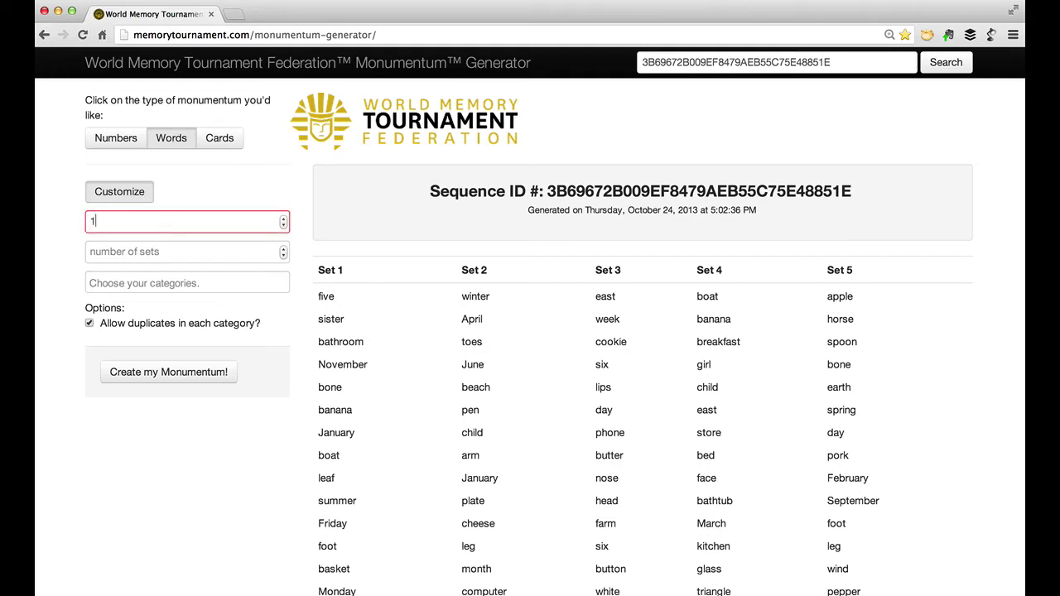
type("0")
key("Tab")
type("3")
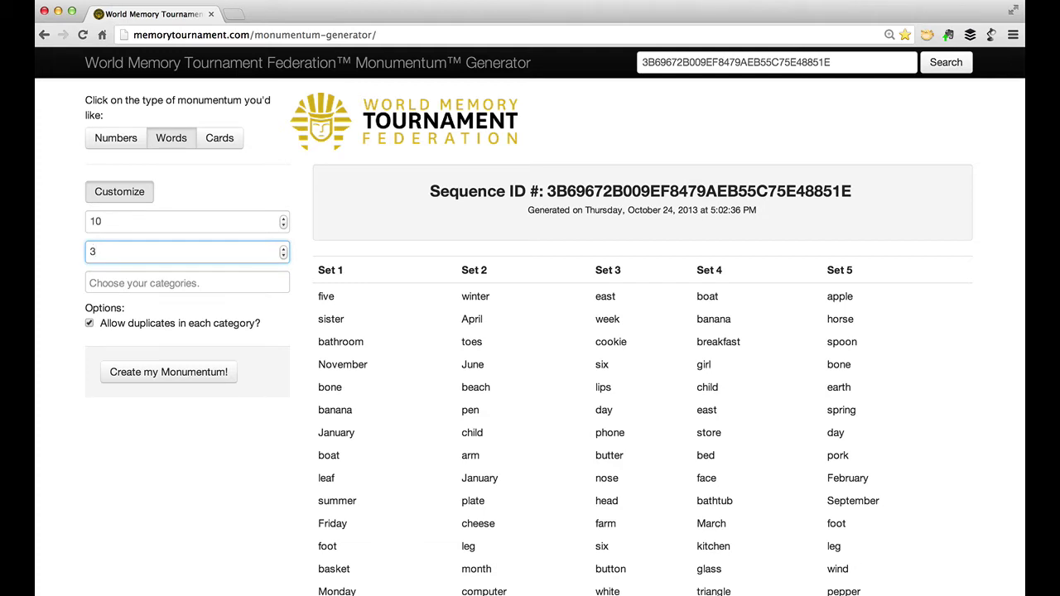
Choose the "capitals, world" category and create the customized Monumentum
left_click(208, 284)
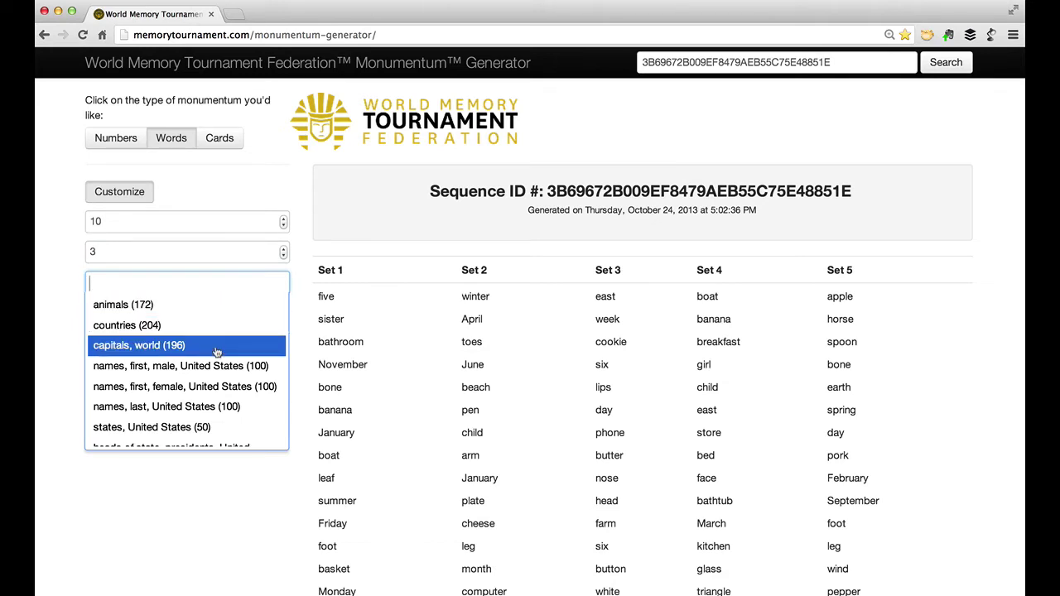
left_click(215, 348)
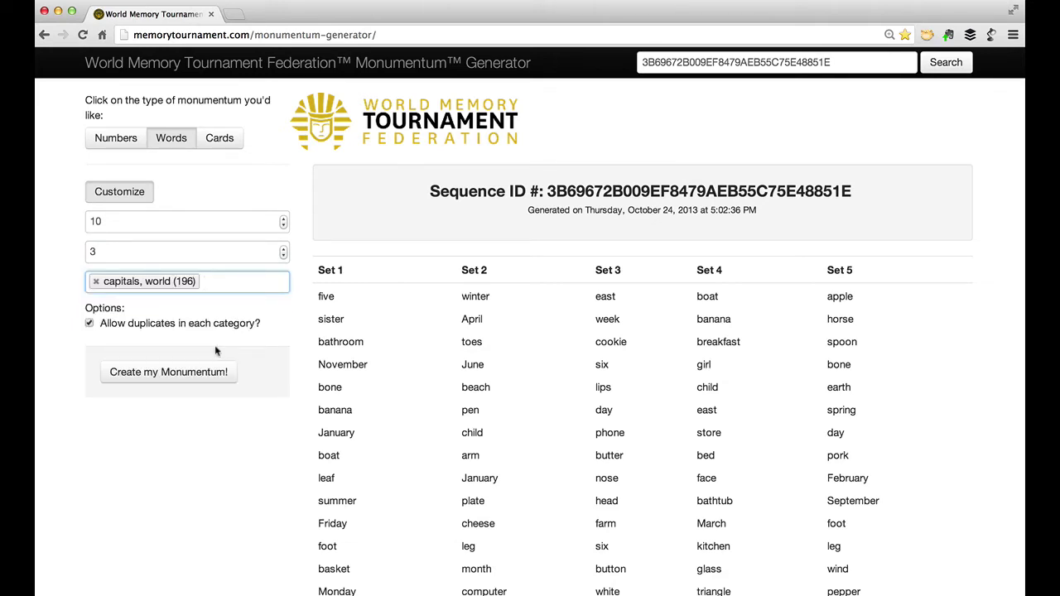
left_click(208, 377)
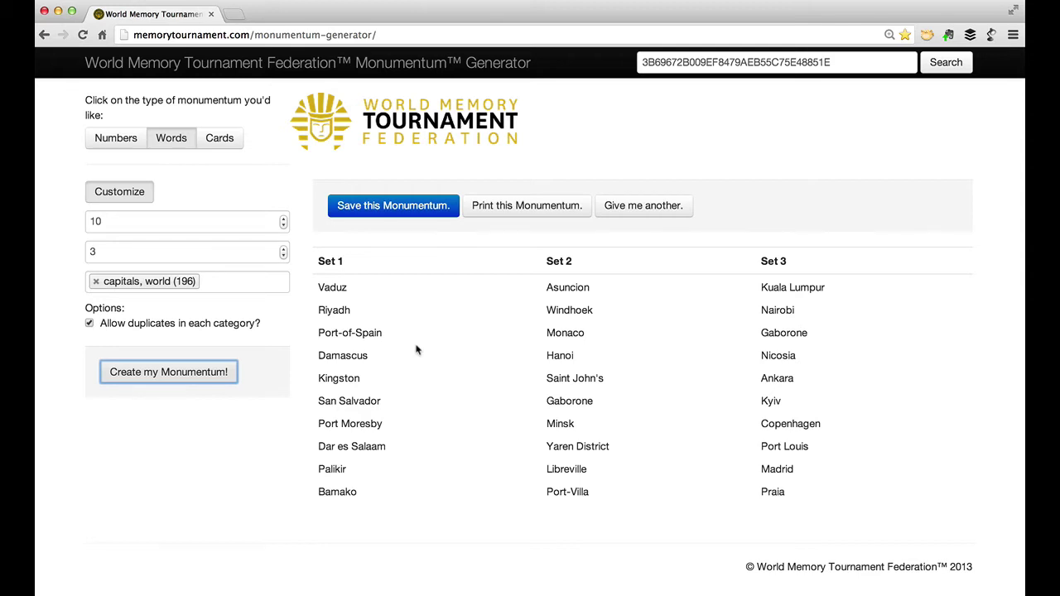
Add the categories "names, first, female, United States" and "animals", and create the mixed-category Monumentum
left_click(231, 281)
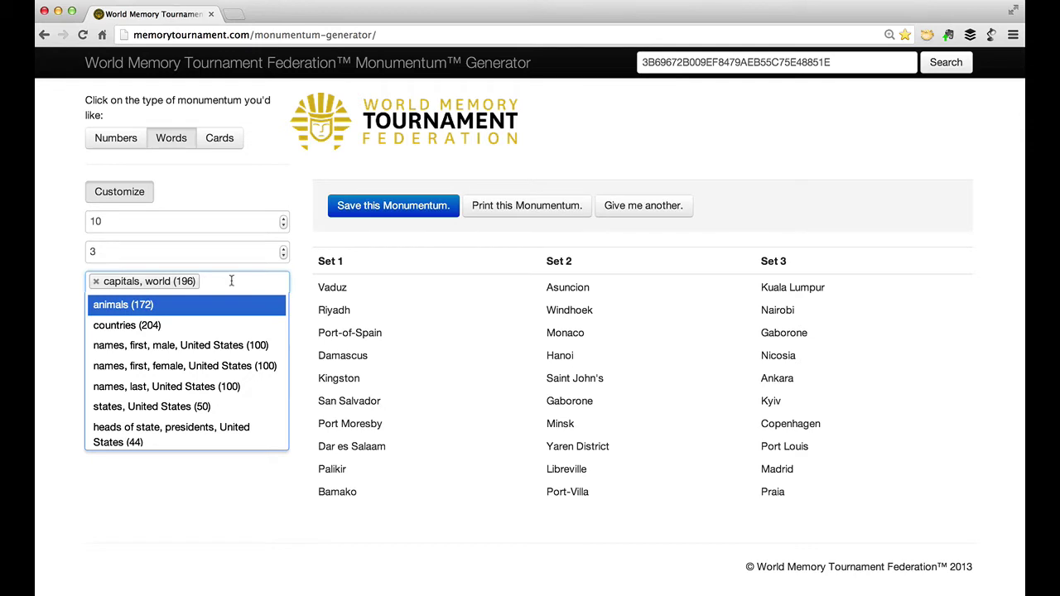
left_click(219, 374)
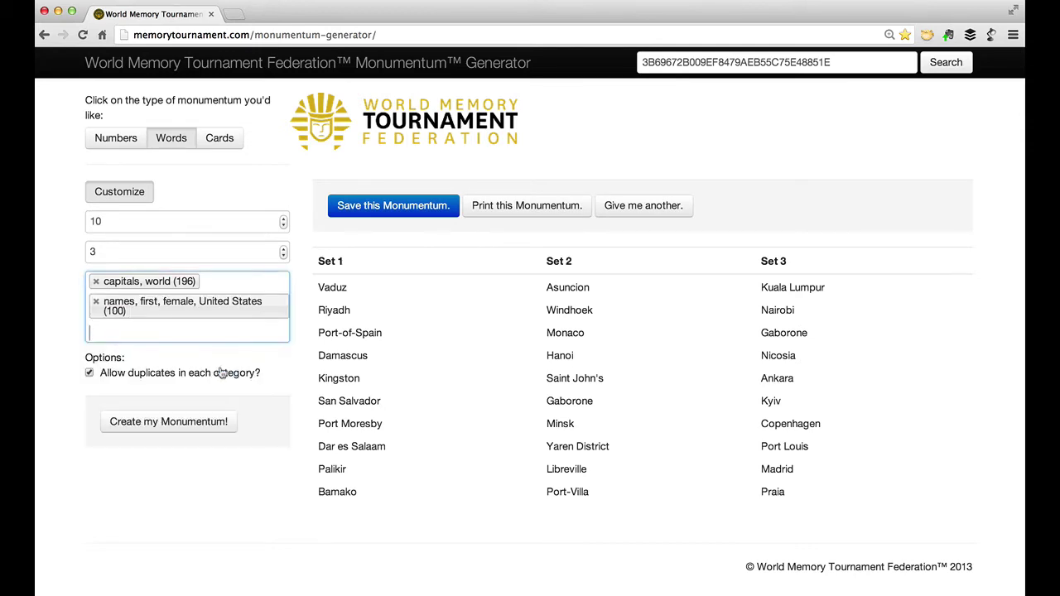
left_click(210, 336)
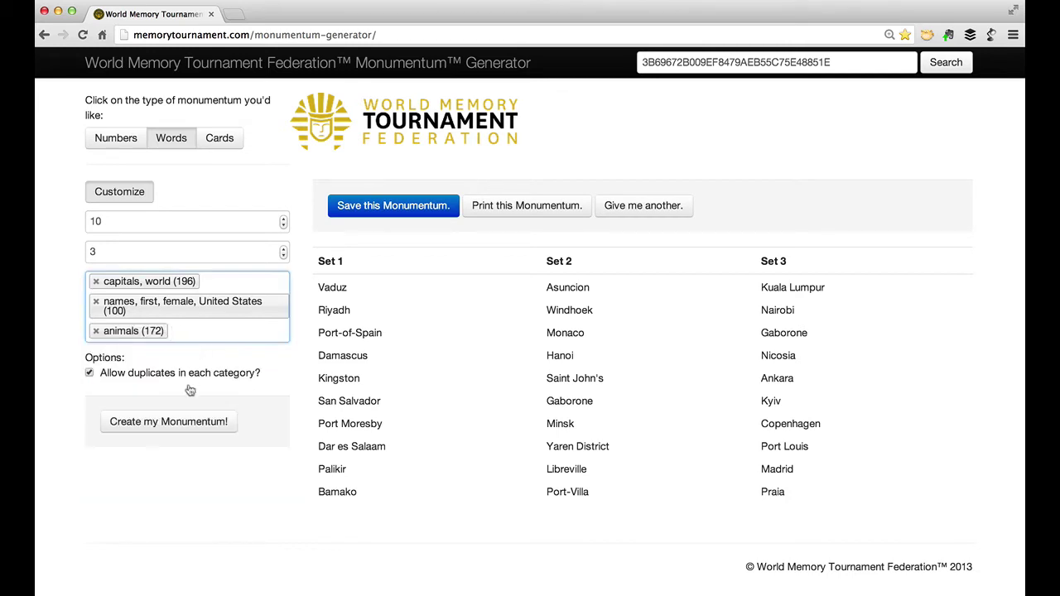
left_click(177, 423)
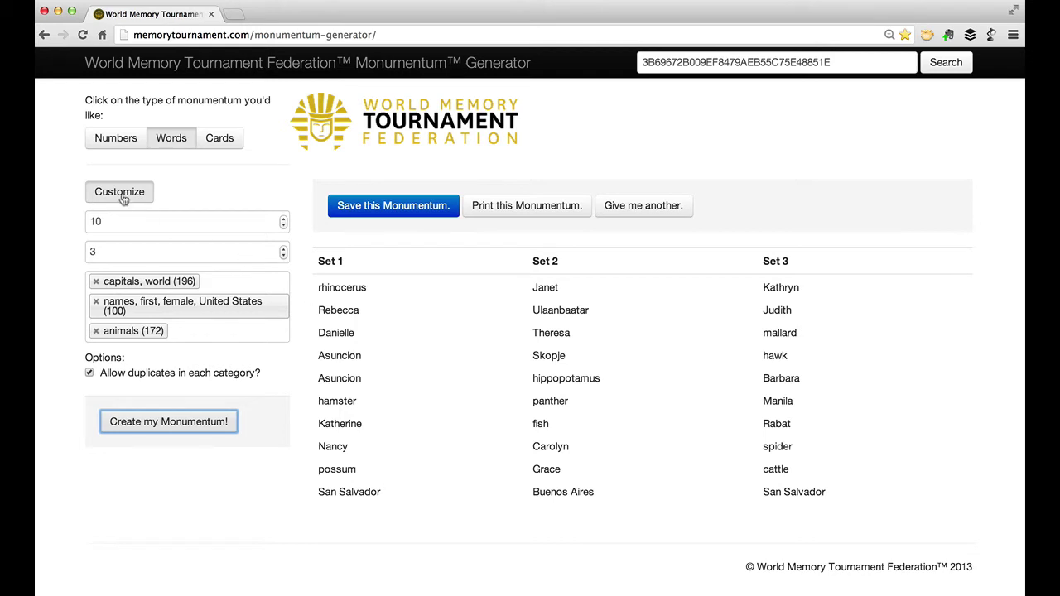
Create a customized number Monumentum with 3 digits per number, 15 numbers per set and 2 sets
left_click(115, 138)
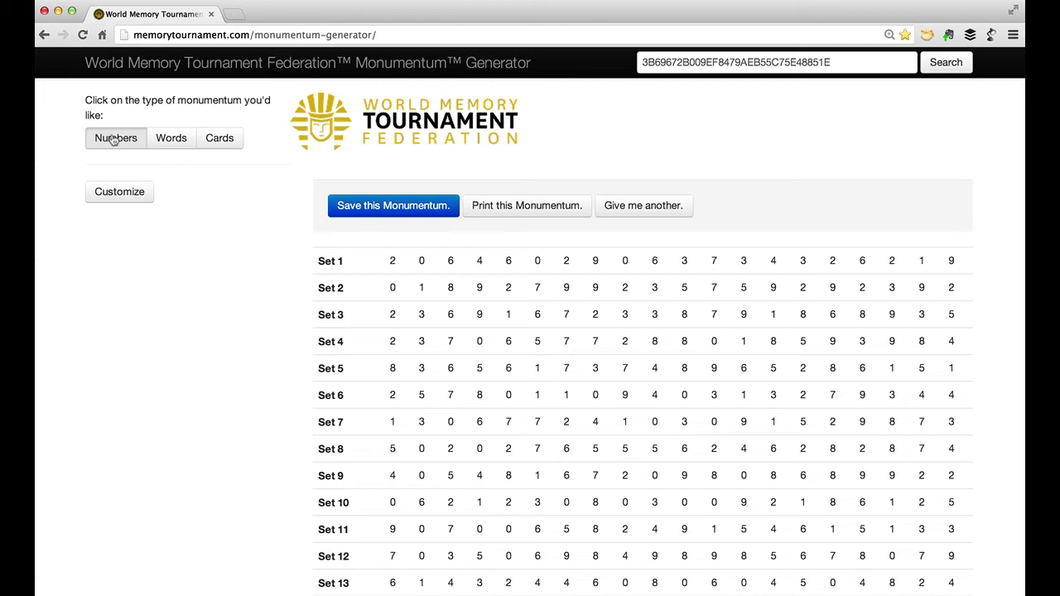
left_click(123, 196)
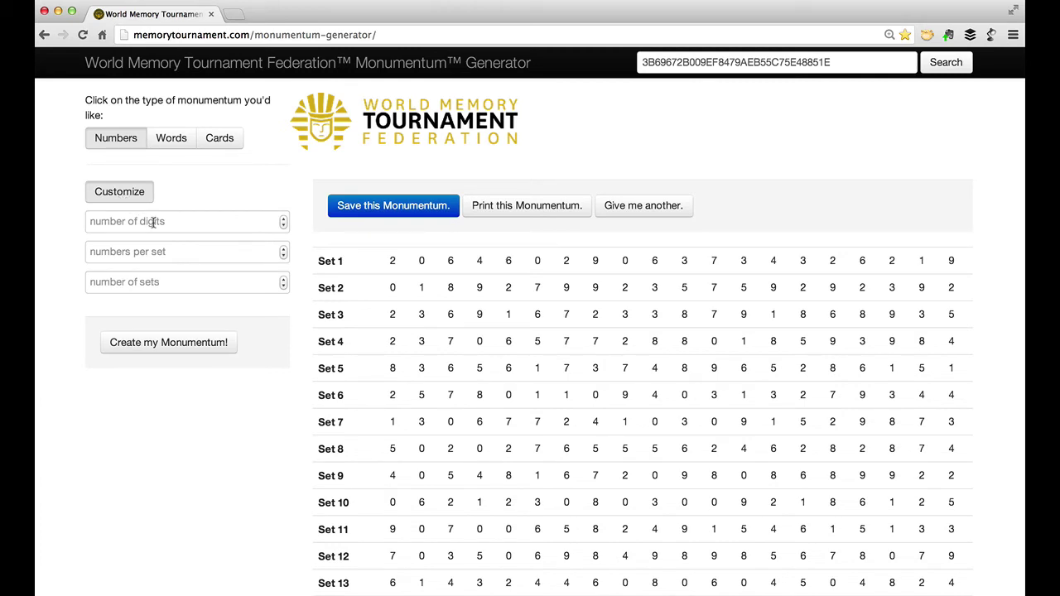
left_click(153, 221)
type("3")
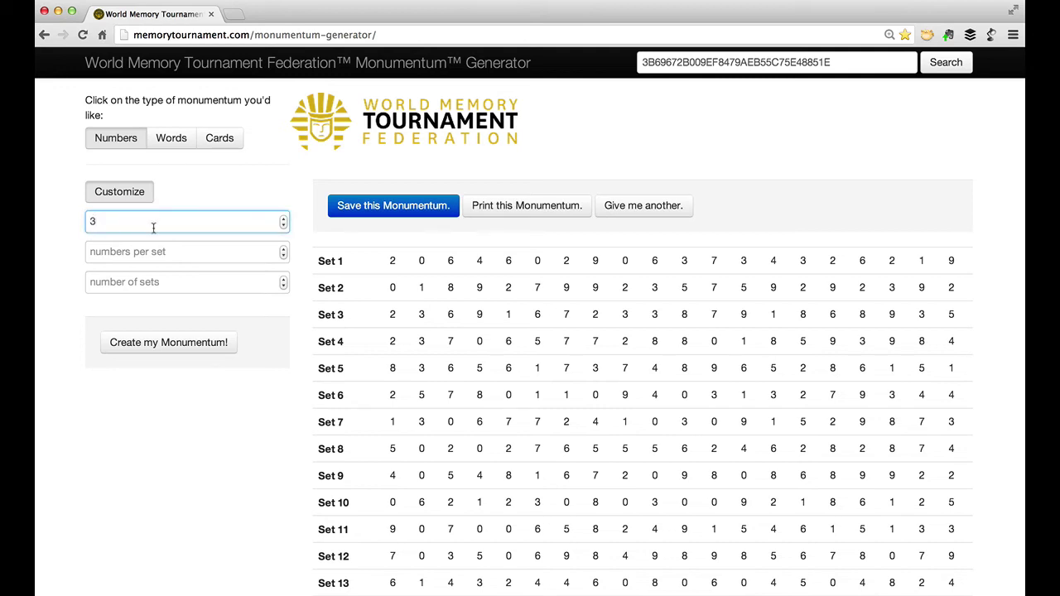
left_click(149, 248)
type("1")
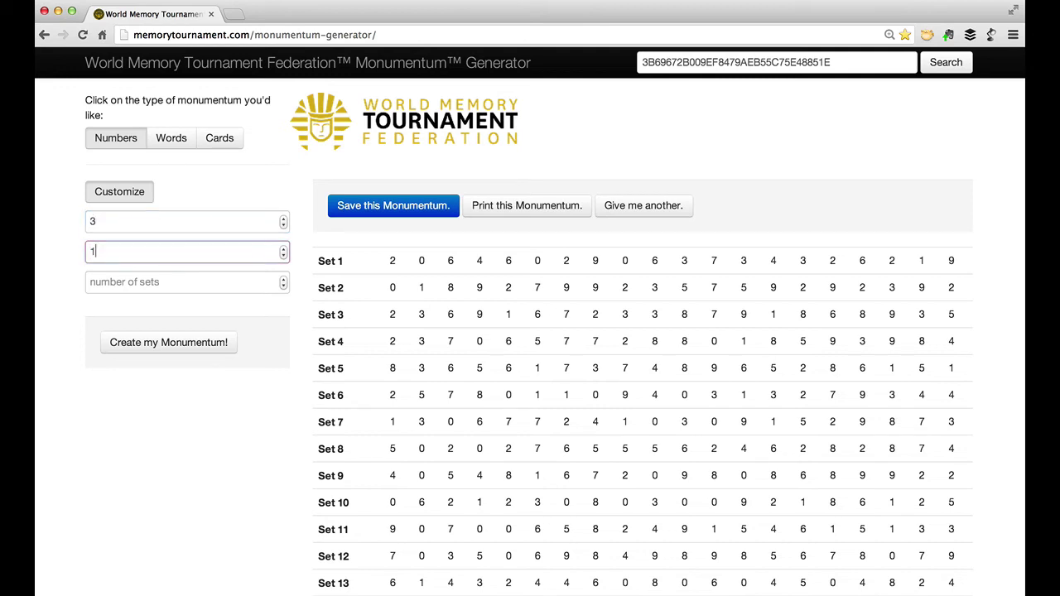
type("5")
left_click(172, 280)
type("2")
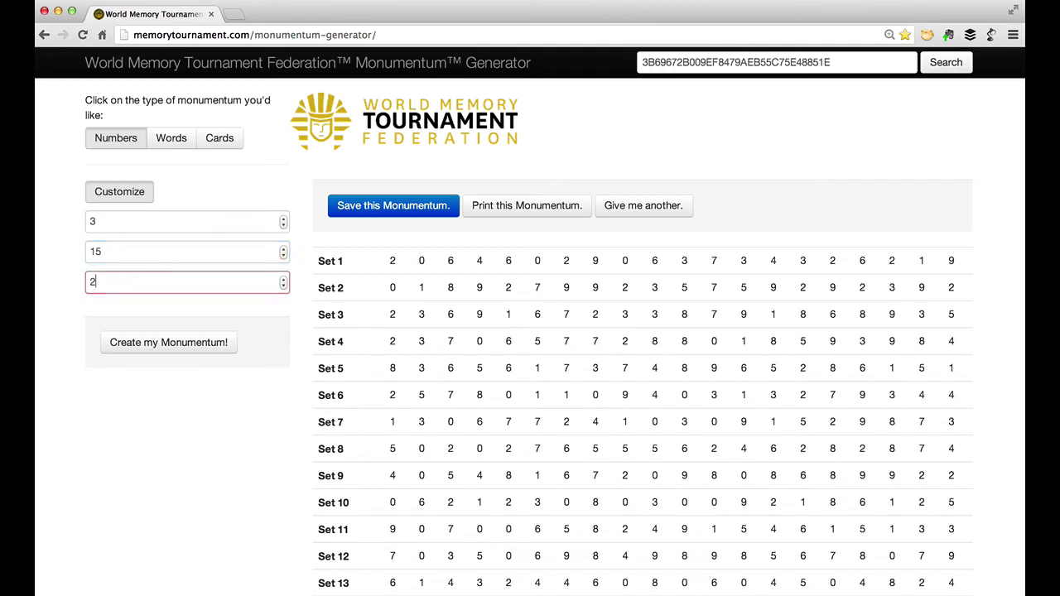
left_click(171, 342)
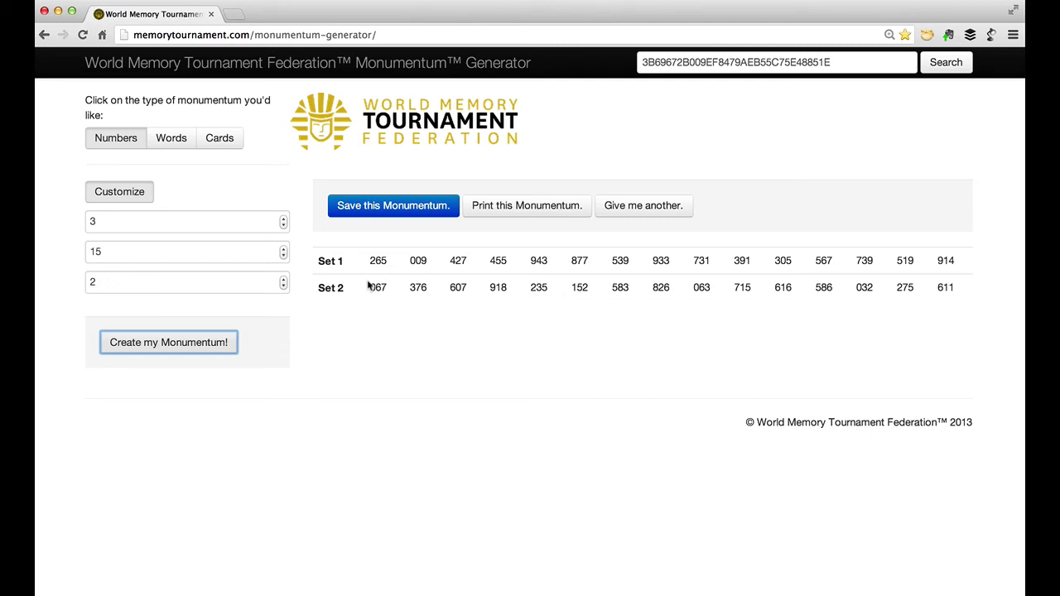
Switch to a card Monumentum and customize it to 10 cards per deck and 1 deck
left_click(216, 142)
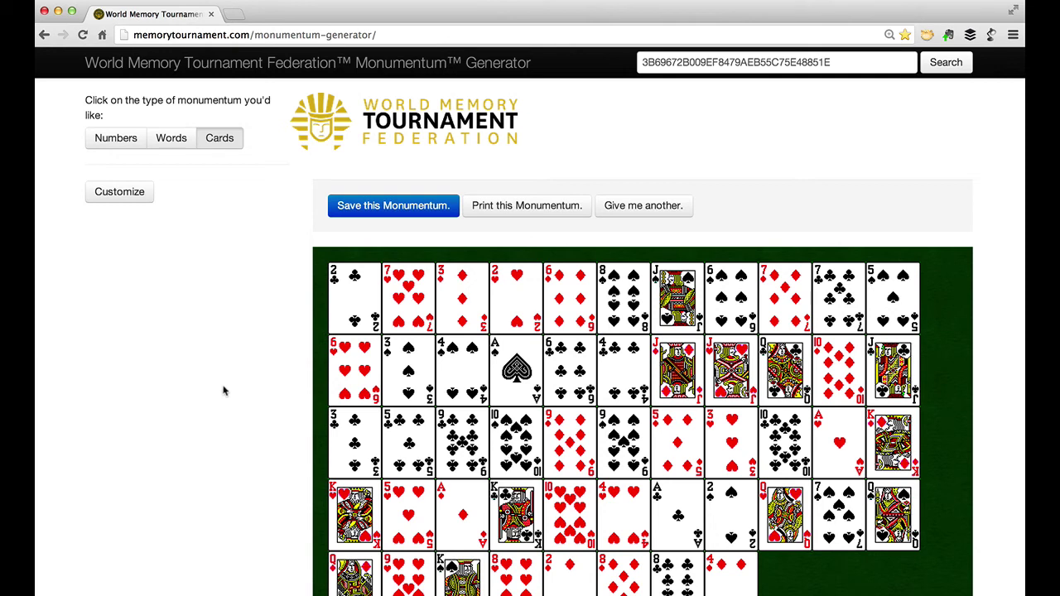
left_click(107, 198)
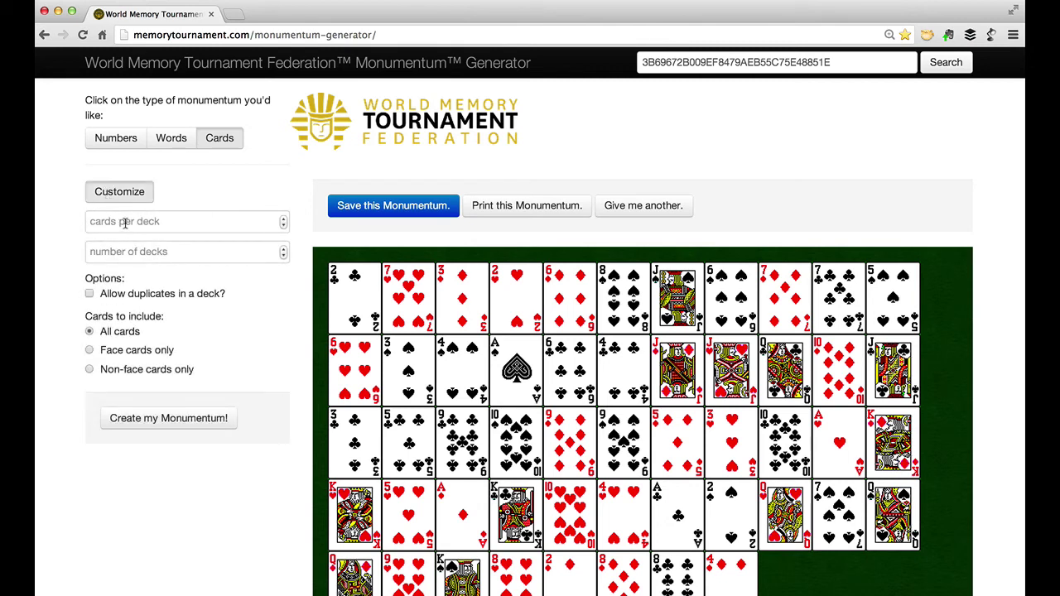
left_click(124, 222)
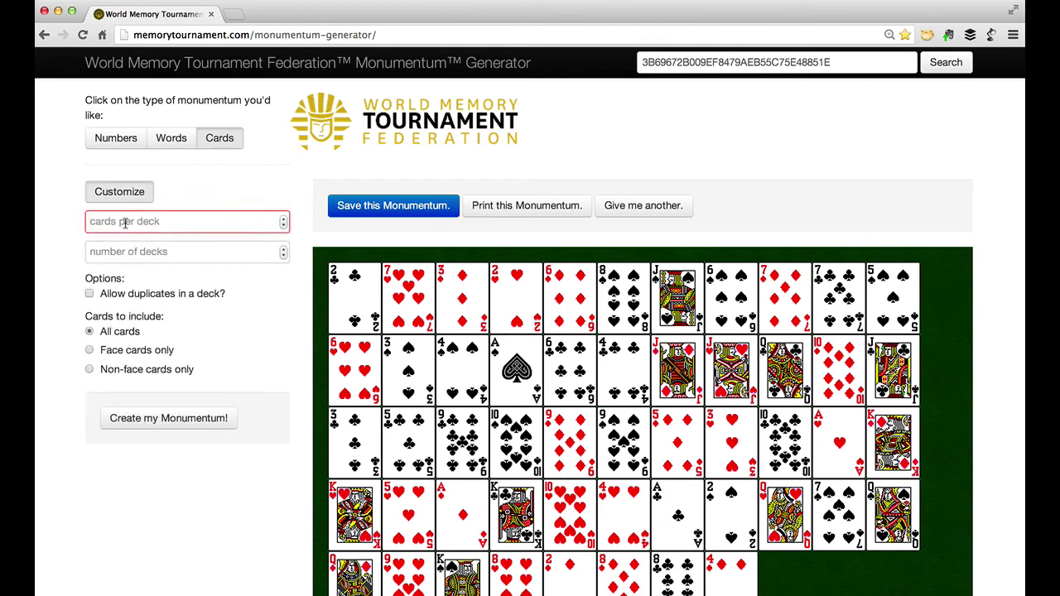
type("10")
left_click(120, 251)
type("1")
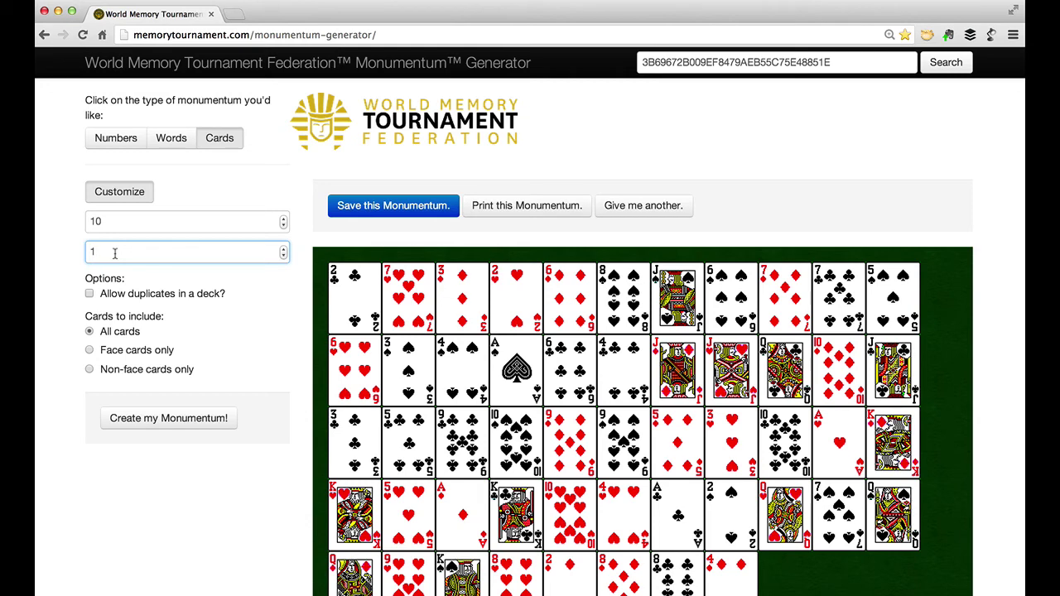
Create the card Monumentum with face cards only, and create it again with non-face cards only
left_click(135, 352)
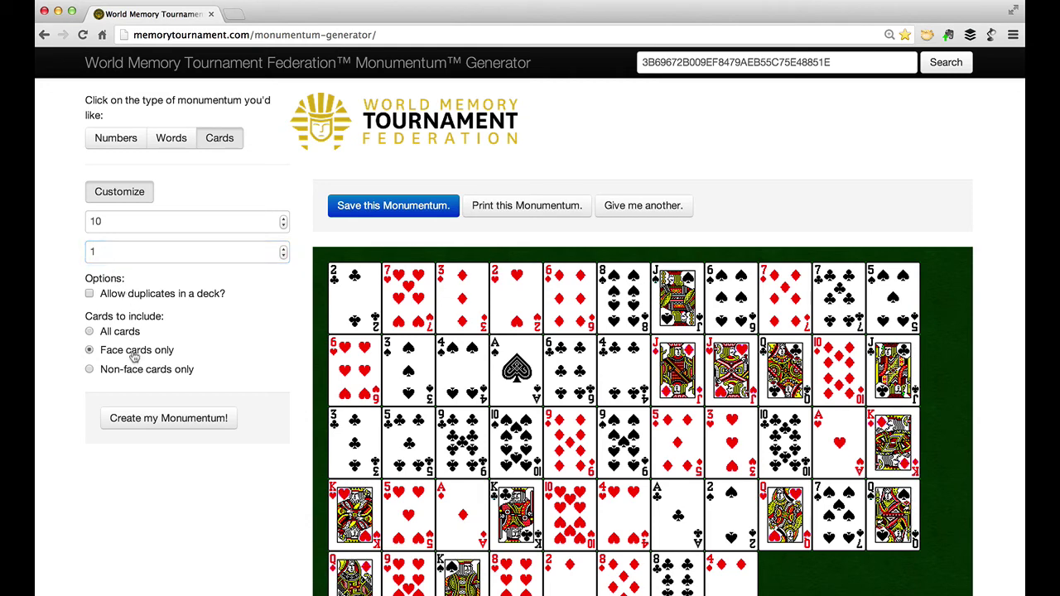
left_click(214, 420)
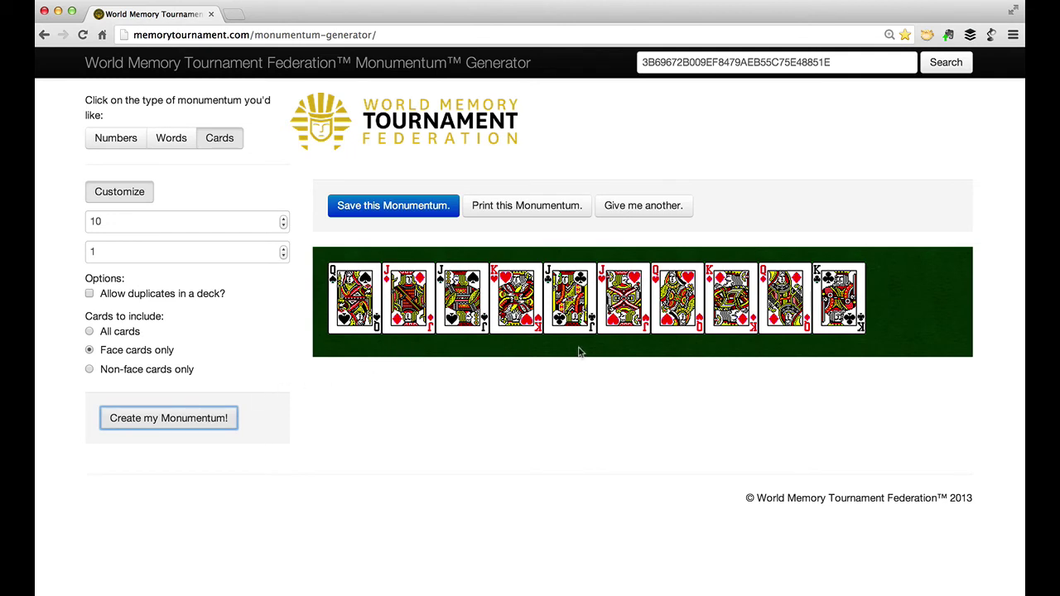
left_click(100, 374)
left_click(170, 424)
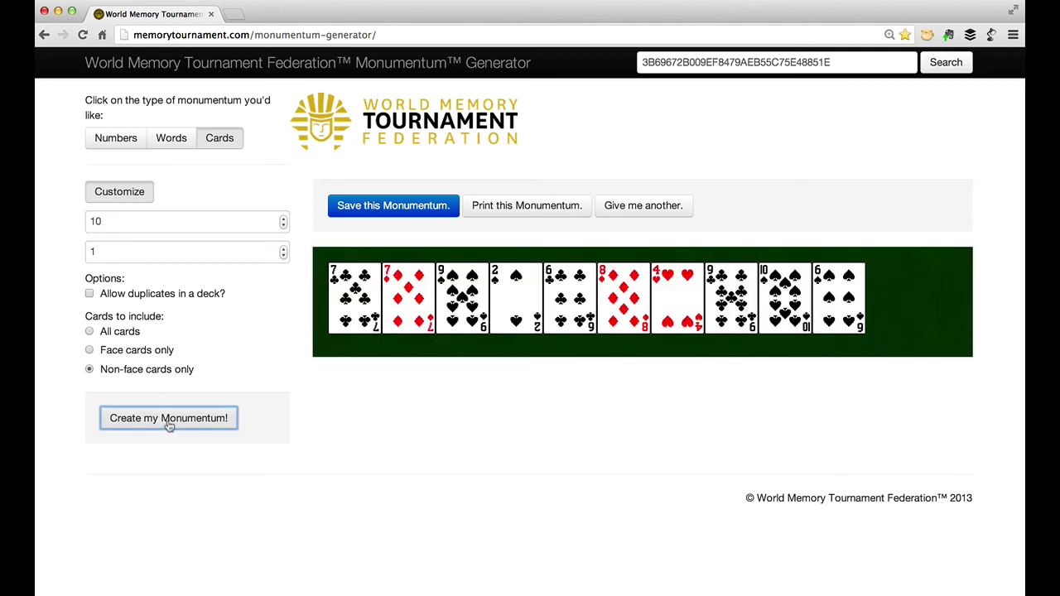
Set 52 cards per deck, include all cards, and create the full-deck Monumentum
double_click(123, 221)
type("52")
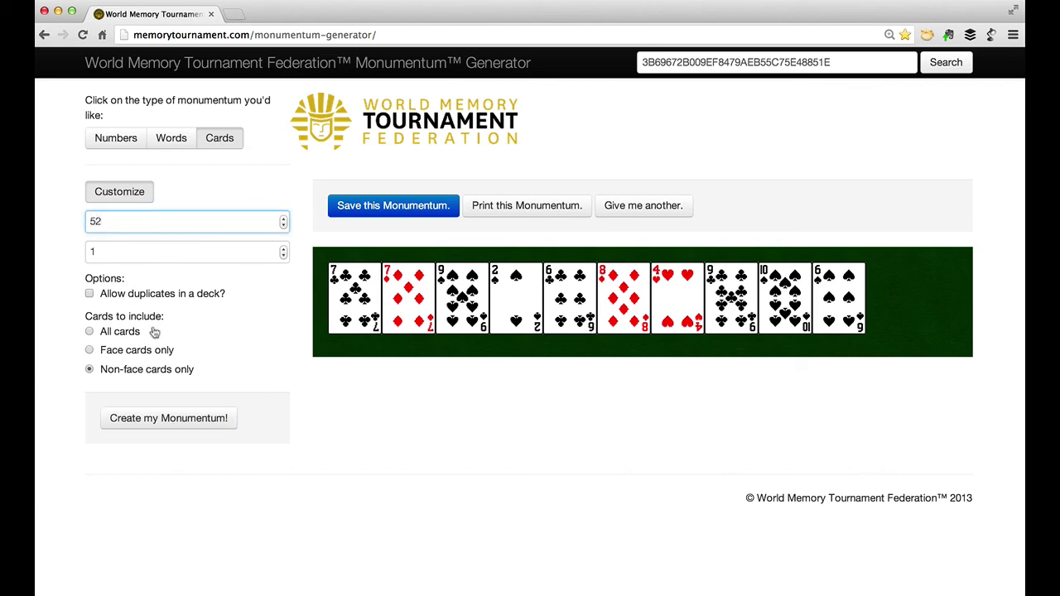
left_click(136, 332)
left_click(176, 417)
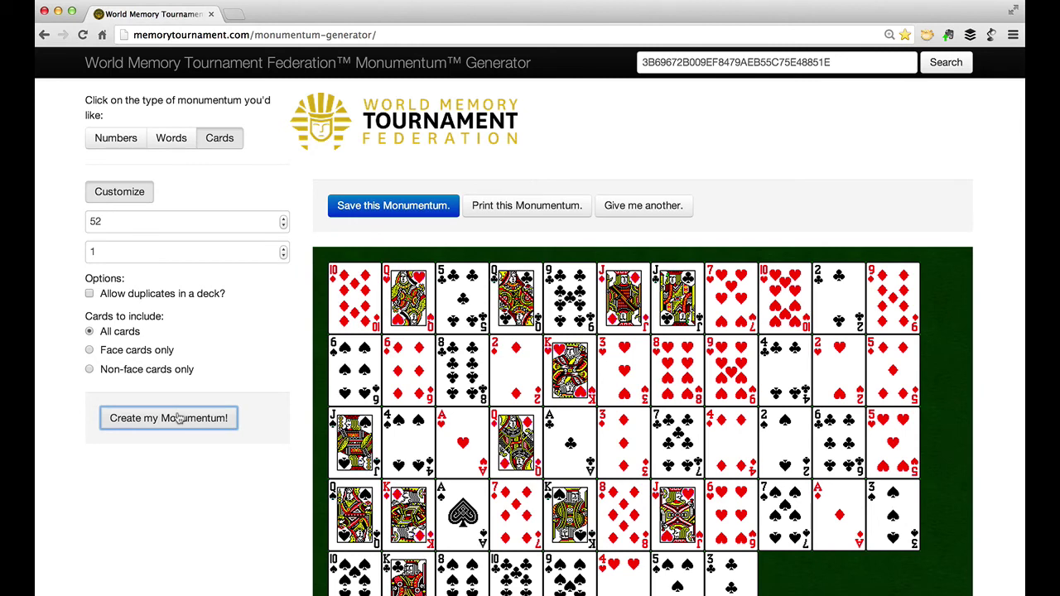
Set the number of decks to 59, create the card Monumentum and look through the generated decks
double_click(119, 249)
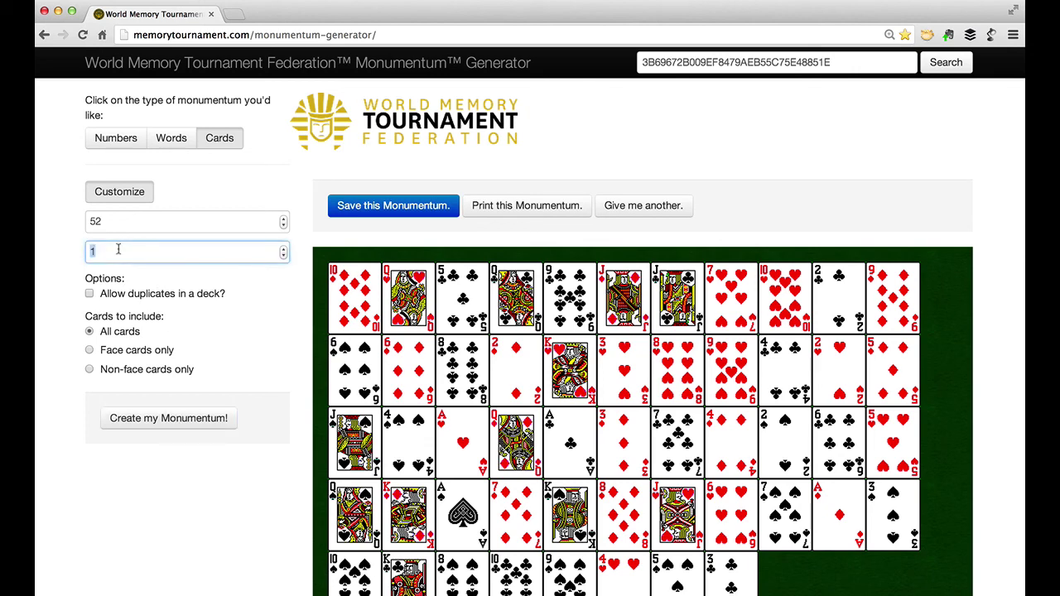
type("59")
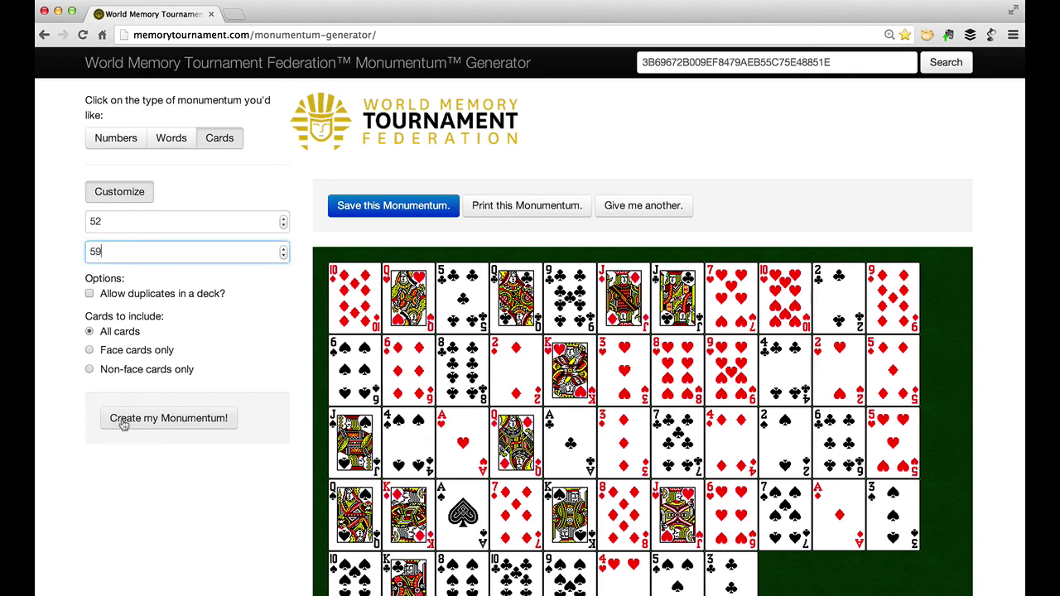
left_click(122, 420)
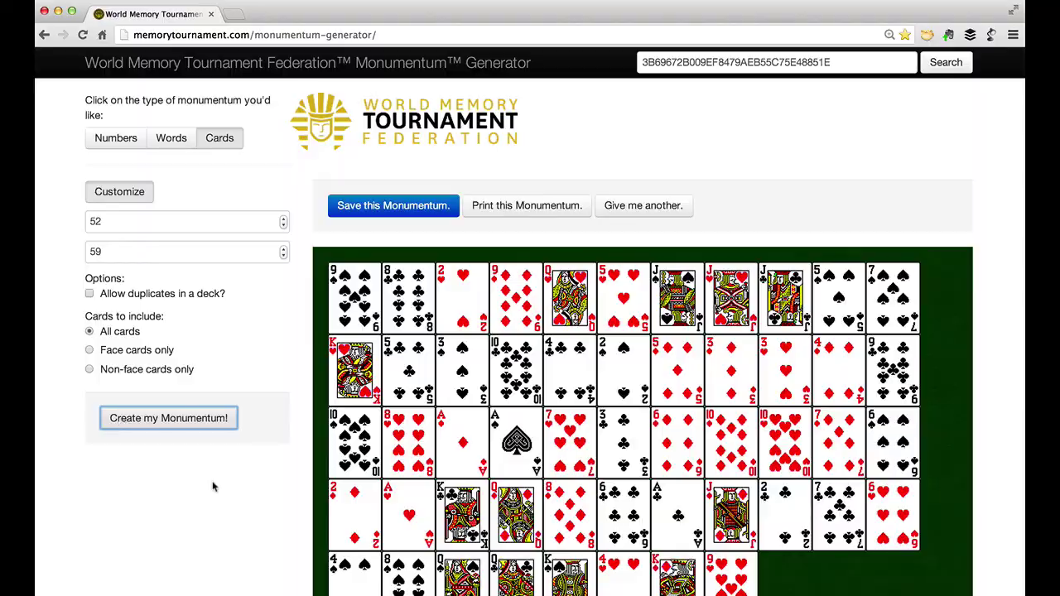
scroll(213, 486, "down", 15)
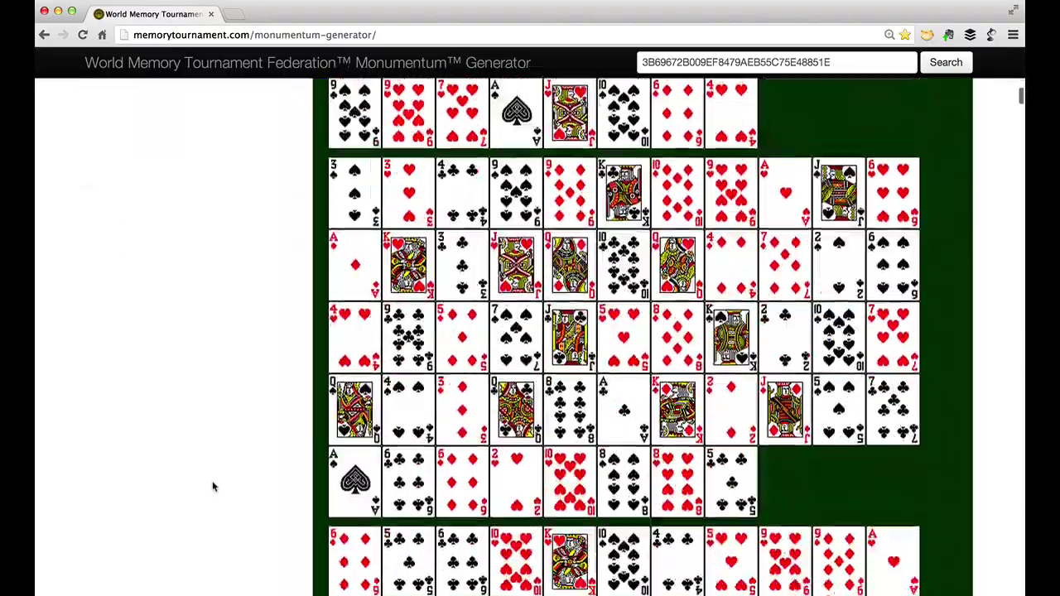
scroll(213, 487, "down", 15)
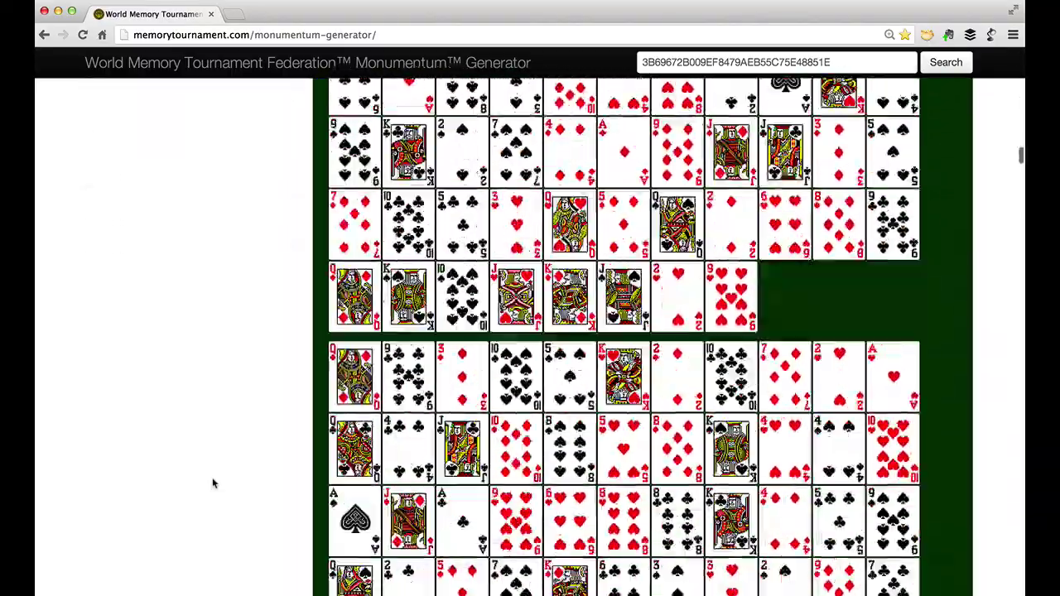
scroll(212, 484, "down", 10)
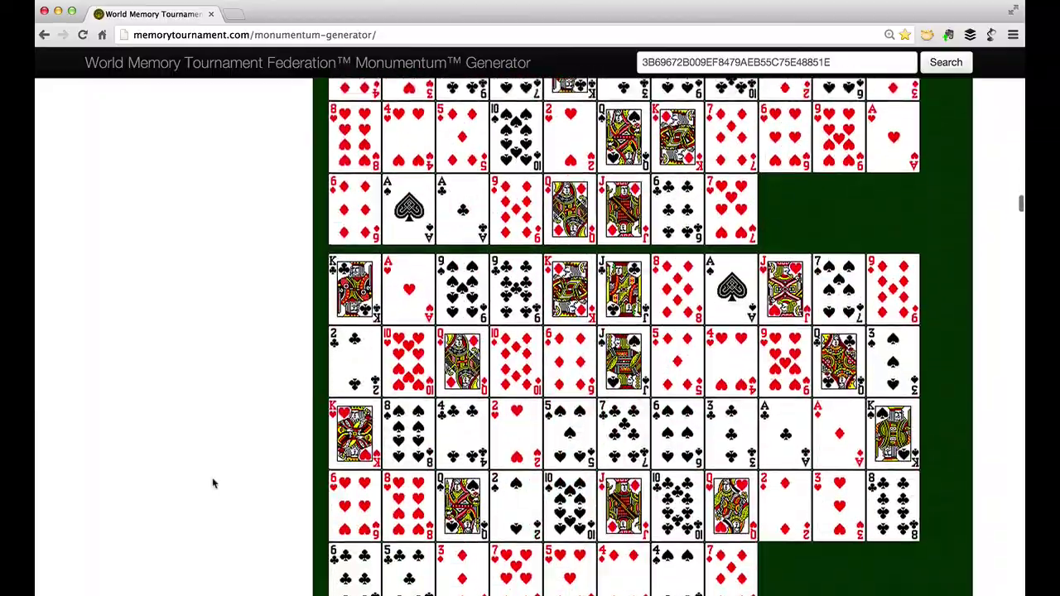
scroll(212, 483, "down", 10)
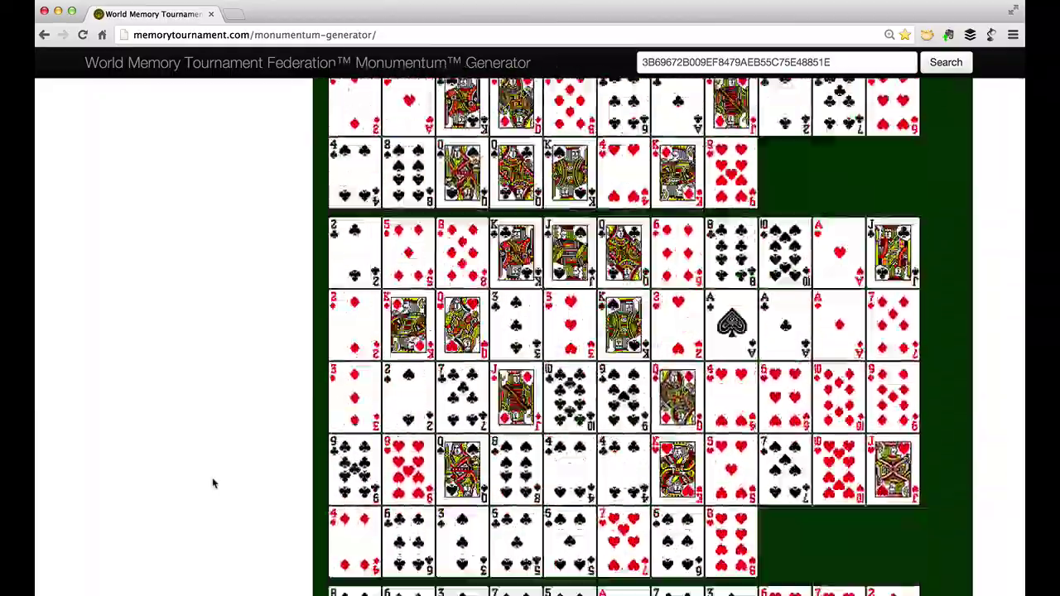